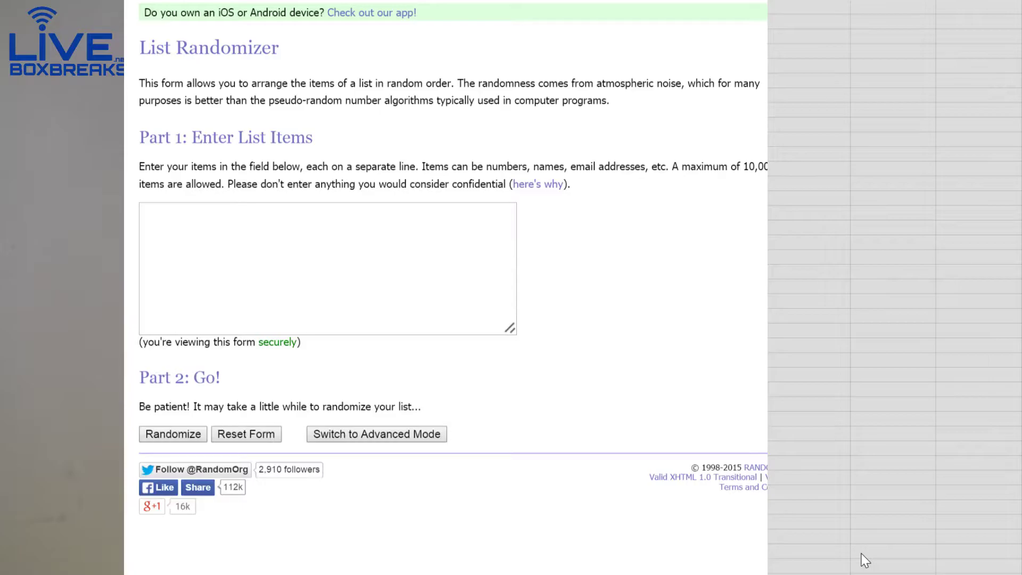
Copy the 32 NFL teams from the sheet into the RANDOM.ORG list box.
drag(846, 534, 830, 8)
right_click(832, 98)
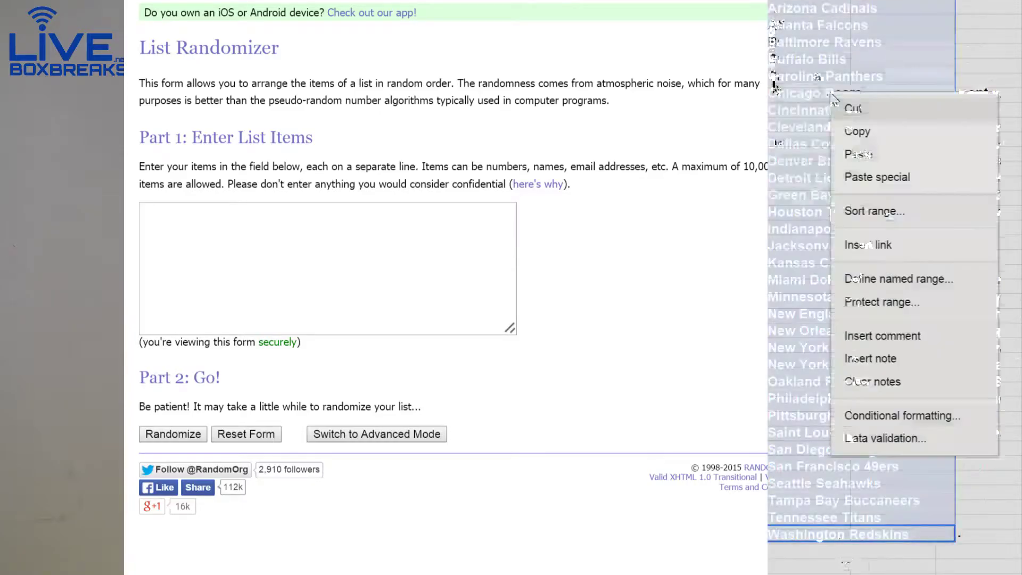
click(857, 131)
click(417, 281)
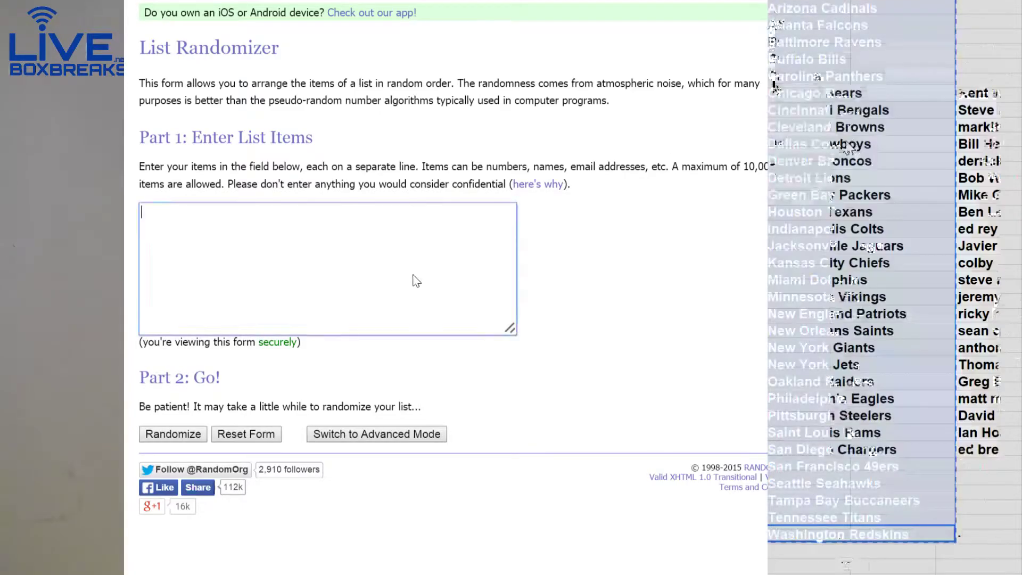
key(ctrl+v)
Randomize the NFL team list several times, then show the NFL team-buyer sheet.
click(187, 435)
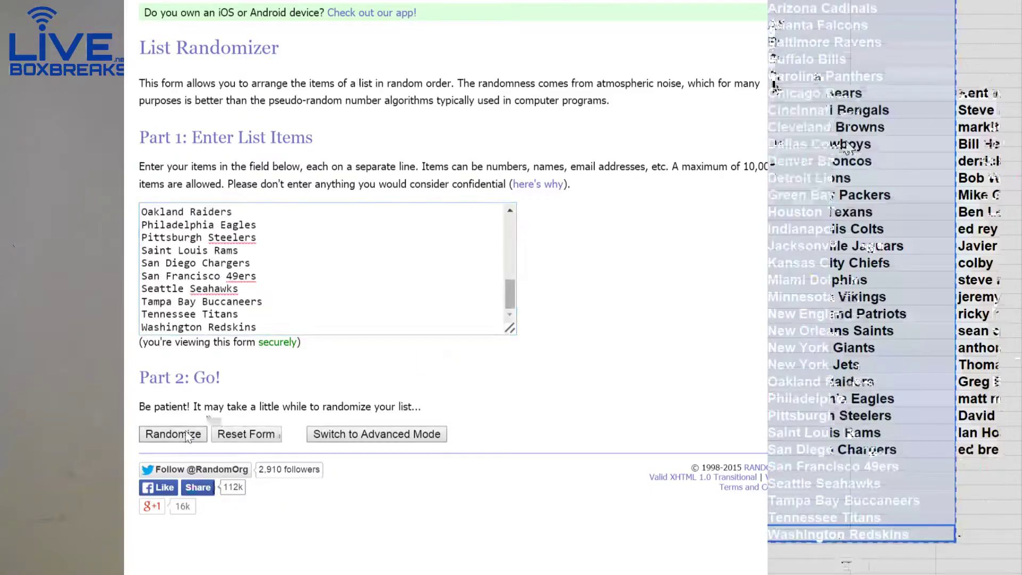
click(155, 558)
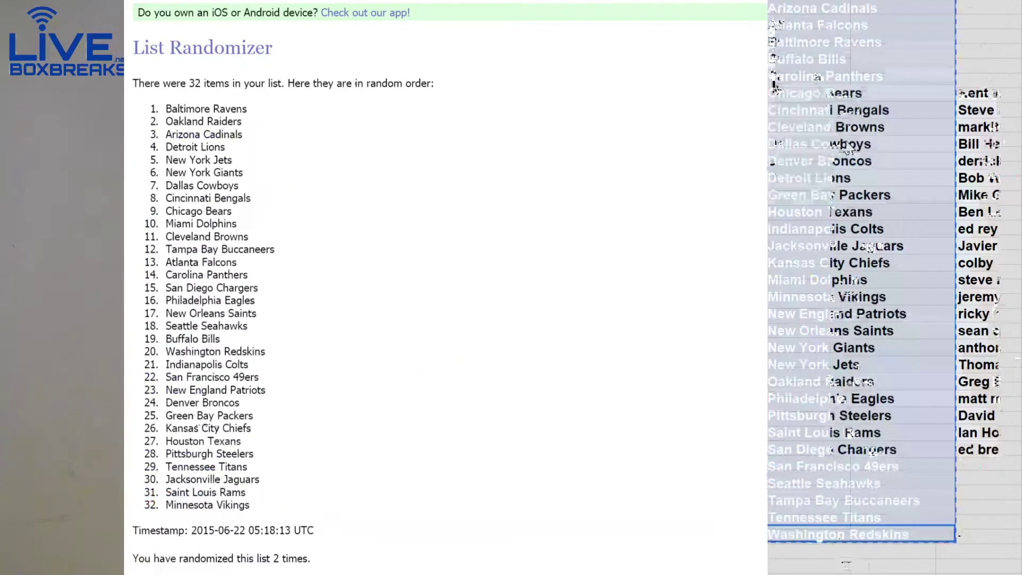
click(155, 573)
click(156, 573)
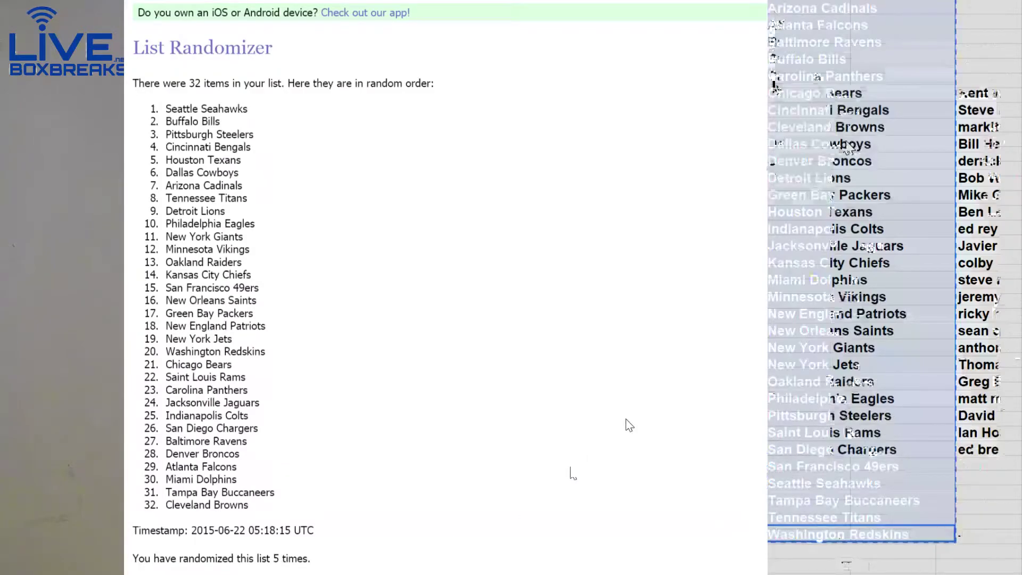
click(846, 562)
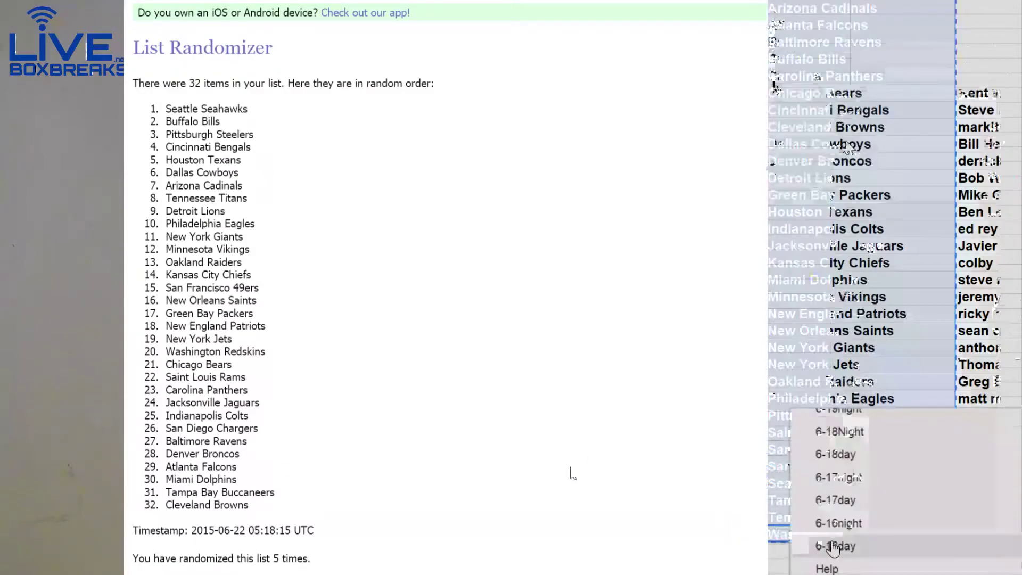
click(849, 496)
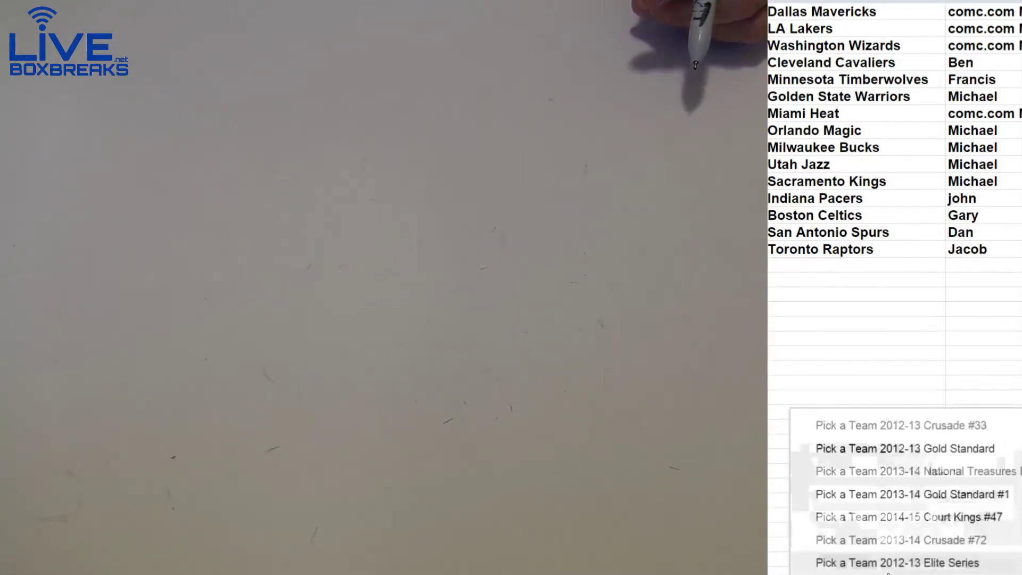
Copy the full NBA team list, Atlanta Hawks to Washington Wizards, from the NBA sheet.
scroll(878, 554, down, 1)
scroll(908, 516, down, 5)
scroll(908, 516, down, 3)
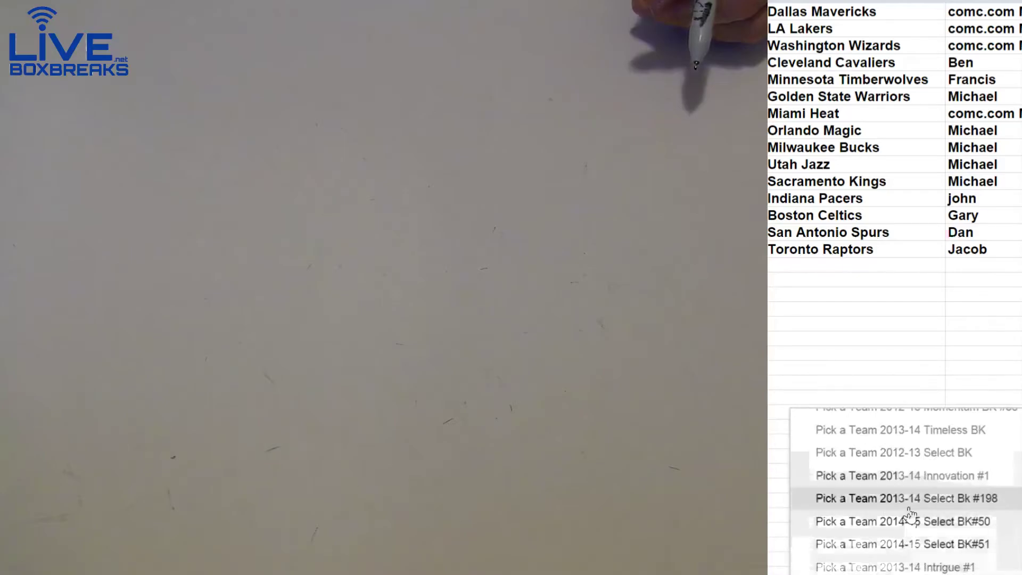
click(917, 522)
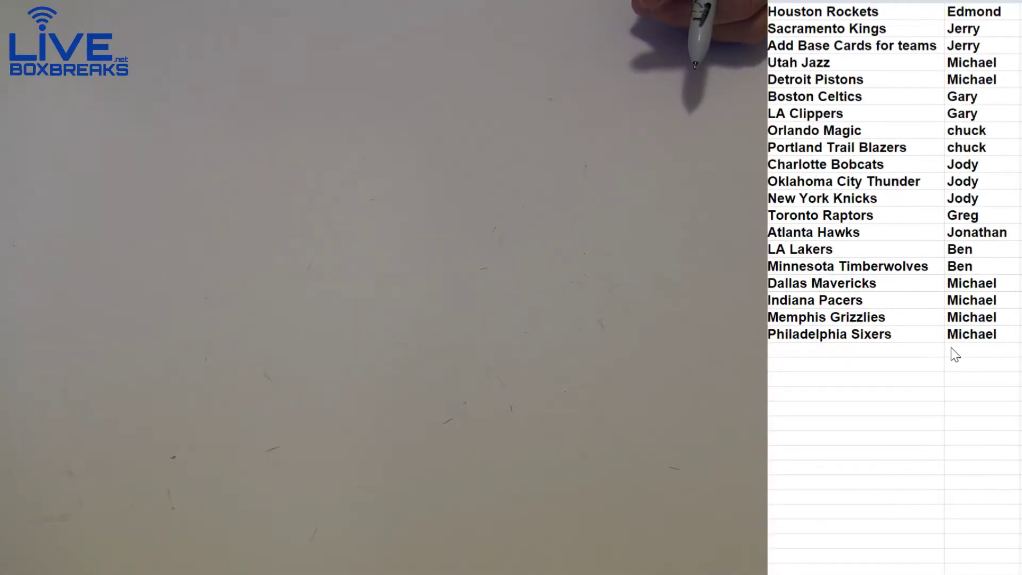
scroll(972, 394, down, 3)
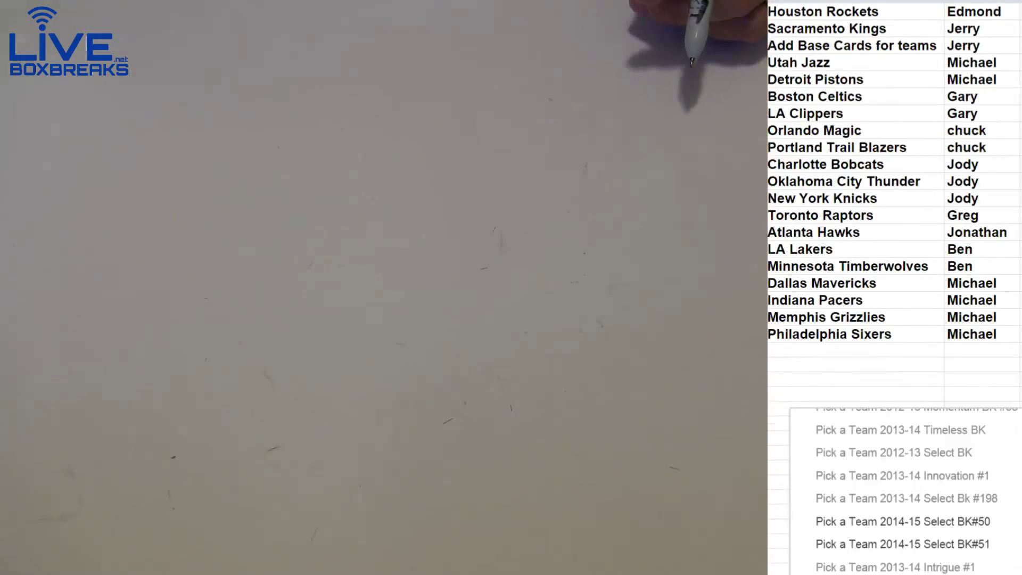
scroll(875, 523, up, 3)
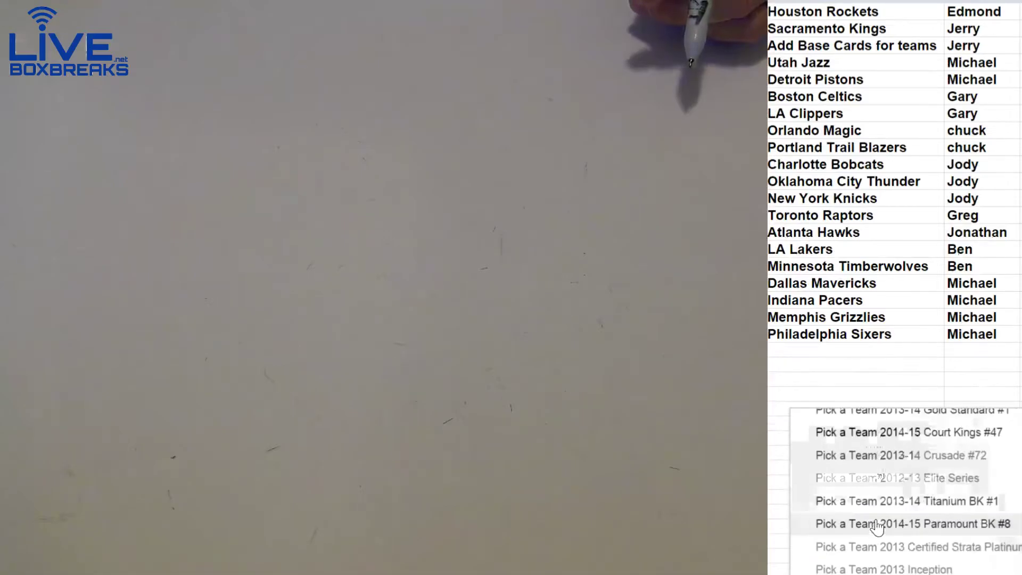
scroll(876, 522, up, 3)
click(876, 465)
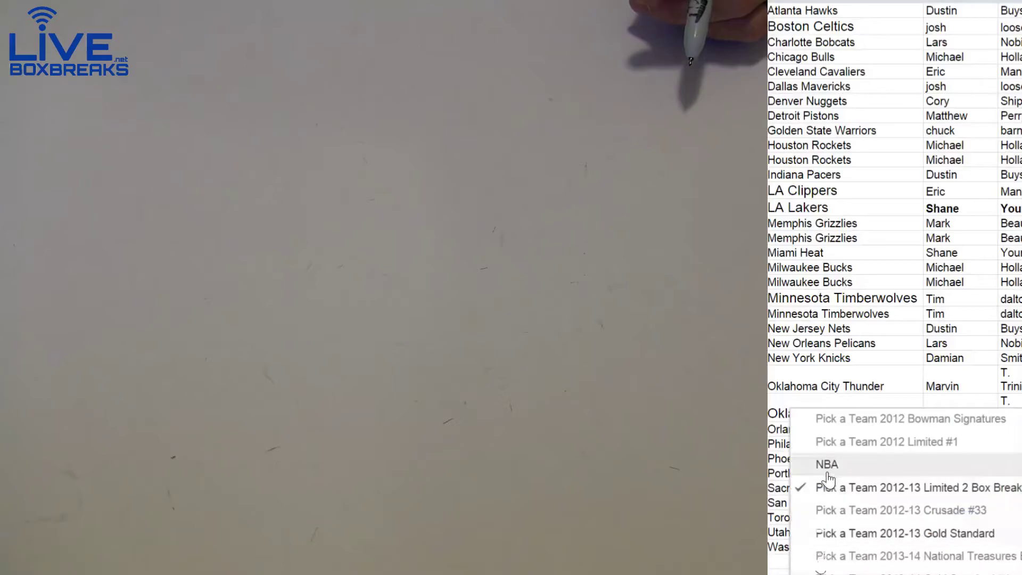
click(843, 482)
drag(857, 452, 854, 10)
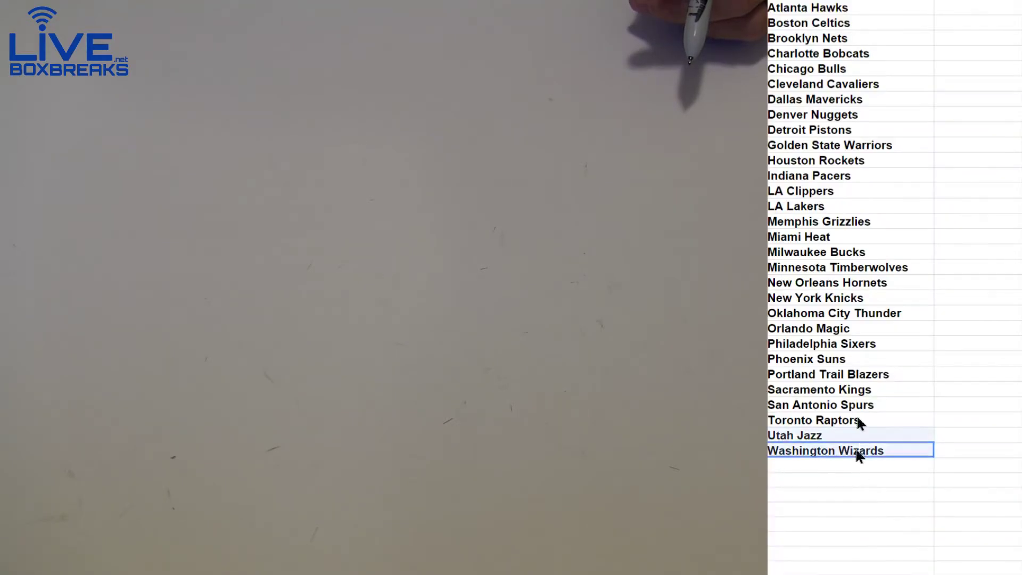
right_click(854, 42)
click(879, 79)
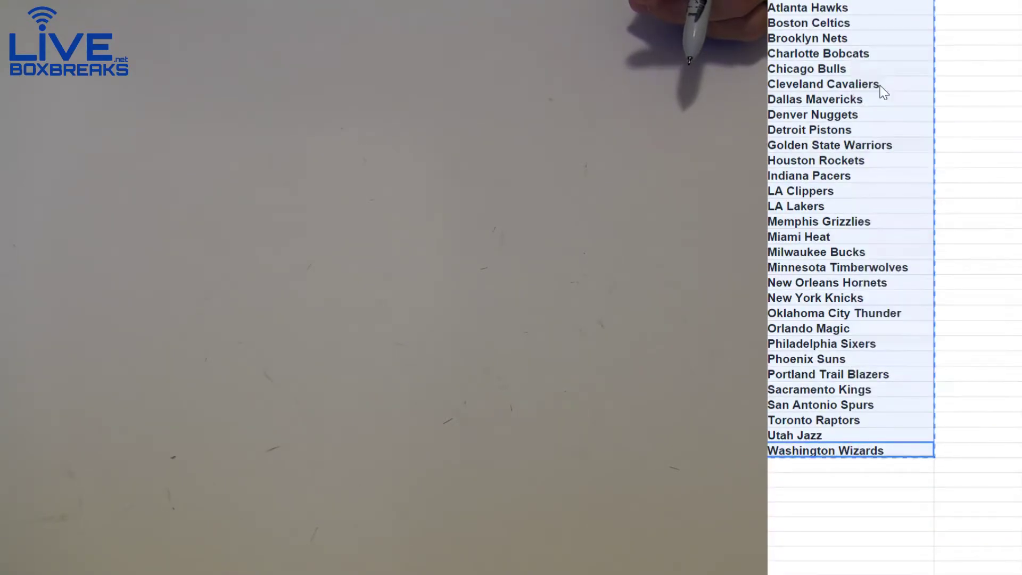
Paste the NBA teams below Philadelphia Sixers in the Houston Rockets team-buyer sheet.
click(834, 457)
scroll(822, 557, down, 2)
scroll(822, 557, down, 2)
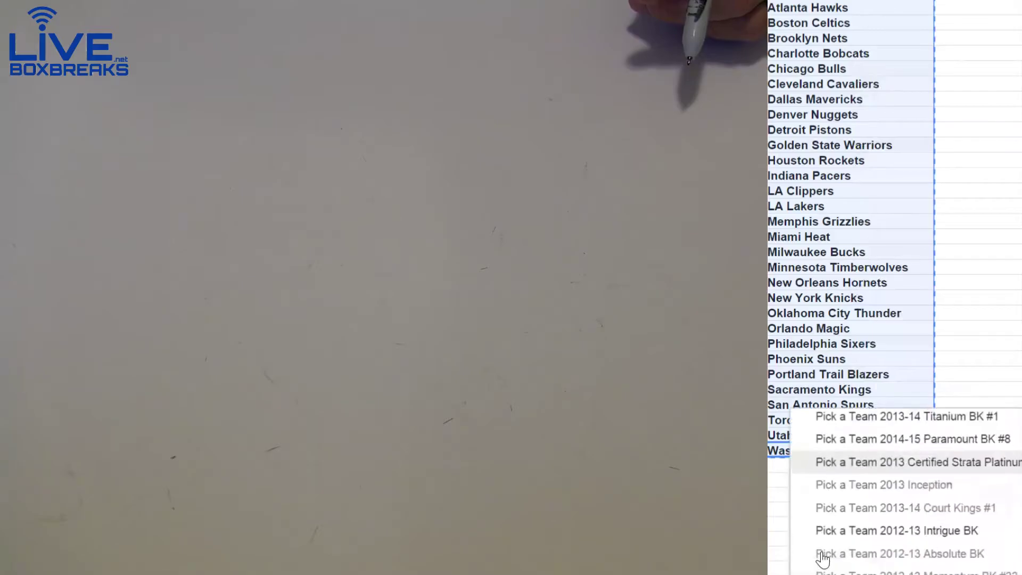
scroll(822, 557, down, 2)
scroll(822, 557, down, 2)
click(830, 527)
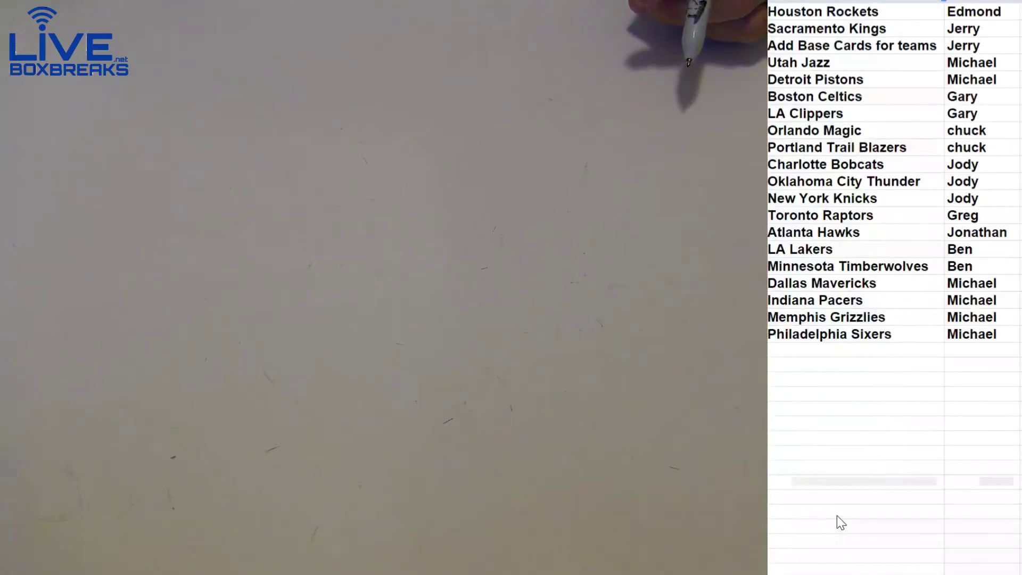
right_click(812, 349)
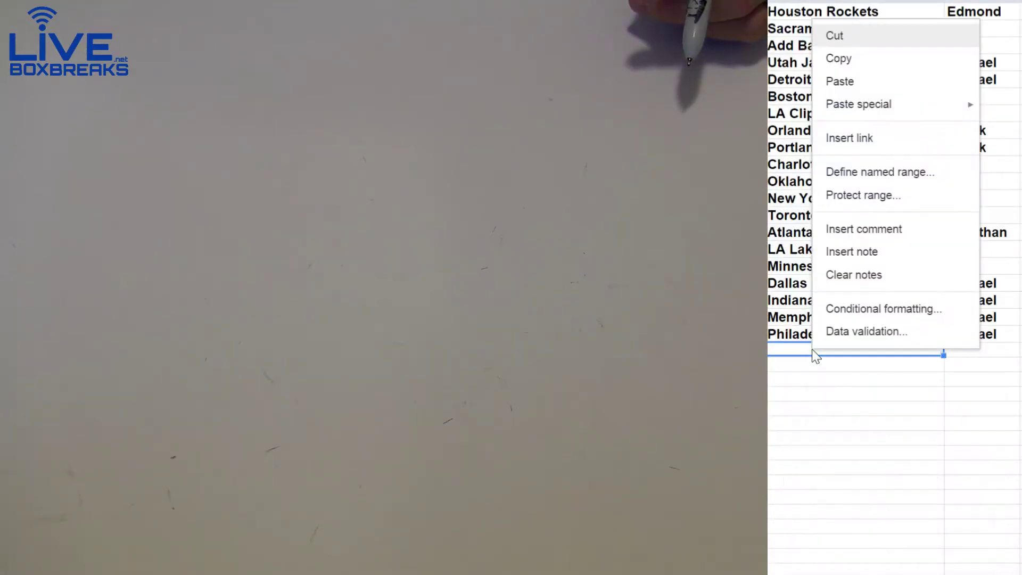
click(847, 83)
click(909, 98)
Sort the sheet A→Z by the team column.
right_click(931, 1)
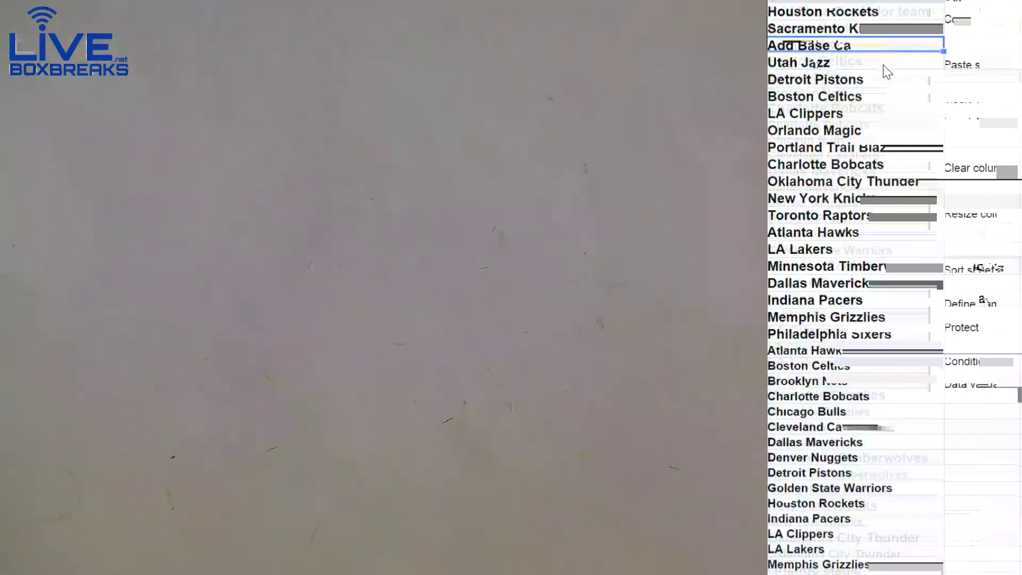
key(Delete)
click(882, 79)
key(Delete)
Clear duplicate team names including LA Clippers, LA Lakers, Minnesota Timberwolves, New York Knicks, Oklahoma City Thunder.
click(884, 130)
key(Delete)
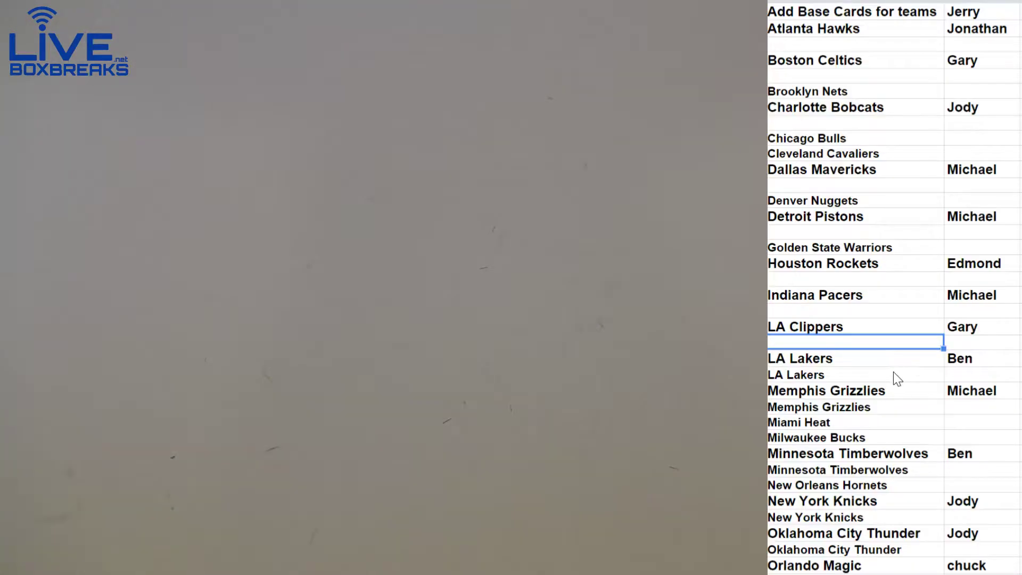
click(893, 372)
key(Delete)
click(893, 407)
key(Delete)
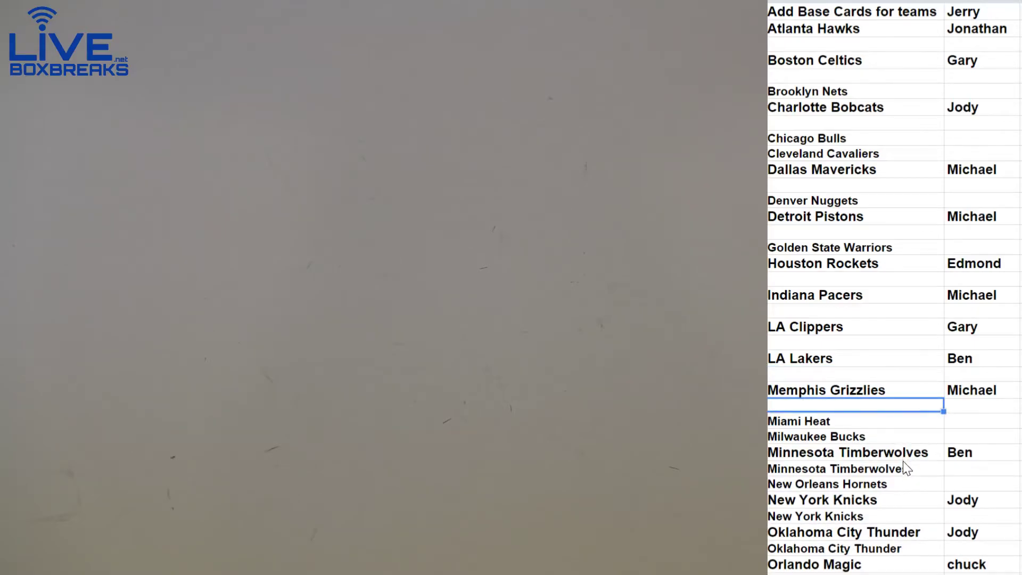
click(904, 468)
key(Delete)
click(905, 516)
Clear the remaining duplicates: Portland Trail Blazers, Sacramento Kings, Toronto Raptors, Utah Jazz.
key(Delete)
click(903, 549)
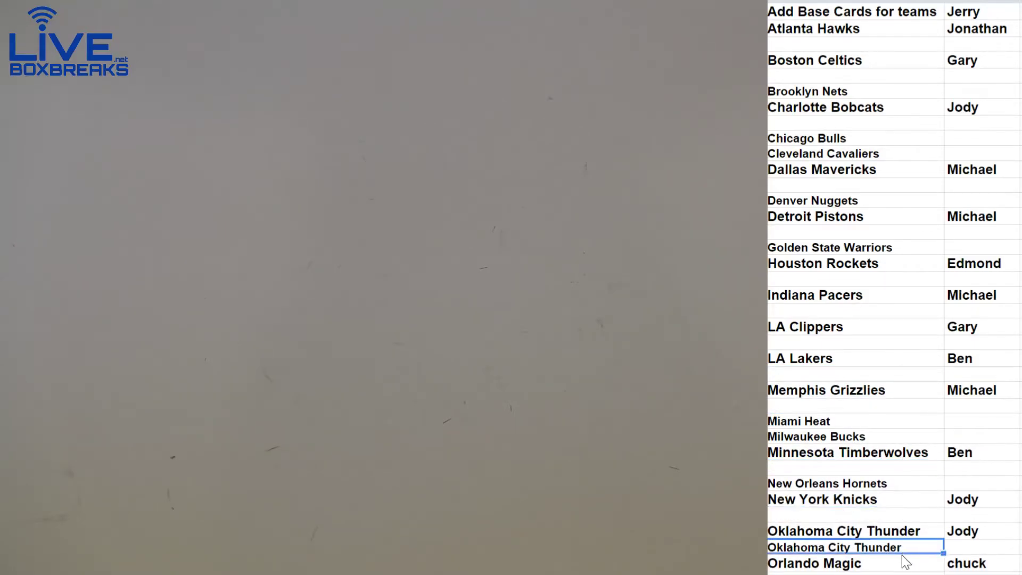
key(Delete)
key(Down)
key(Down)
key(Delete)
key(Down)
key(Down)
key(Delete)
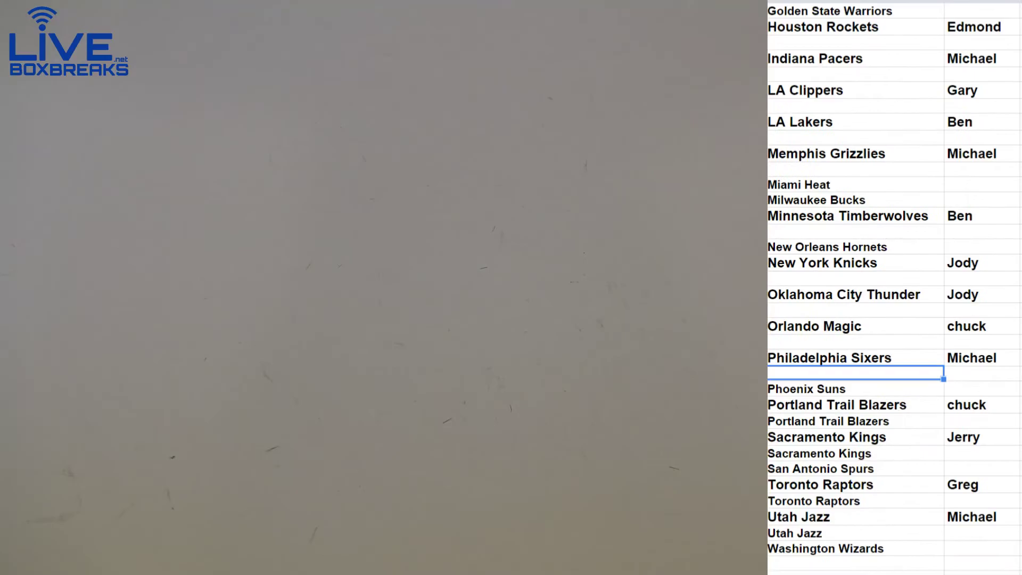
key(Down)
key(Down)
key(Down)
key(Delete)
key(Down)
key(Down)
key(Delete)
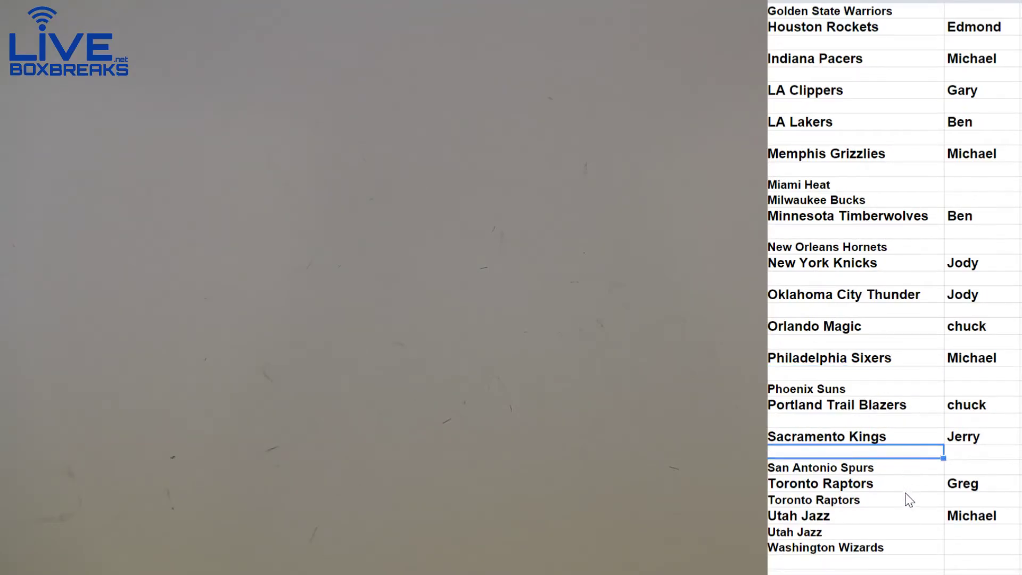
click(902, 500)
key(Delete)
click(902, 532)
key(Delete)
click(905, 358)
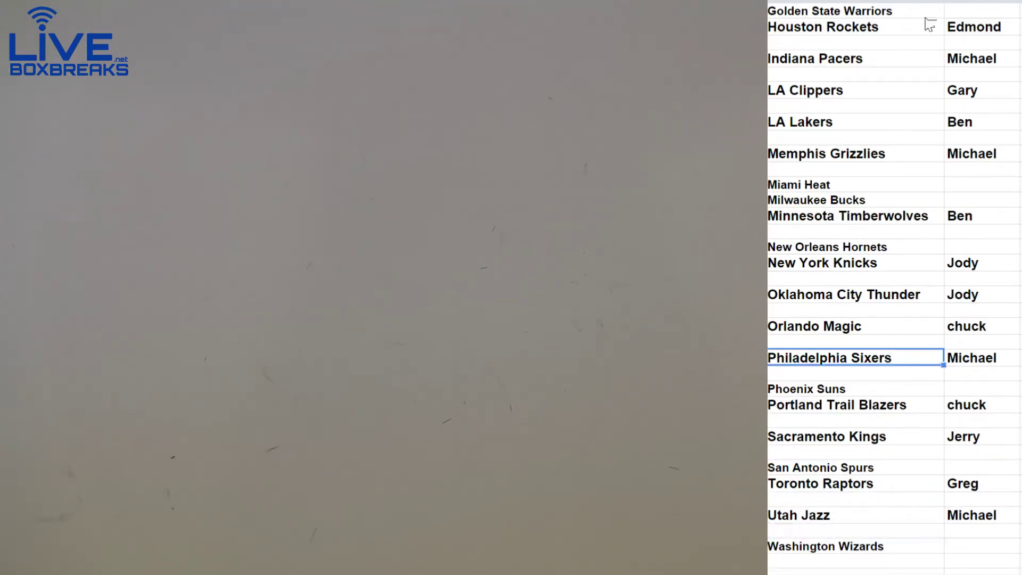